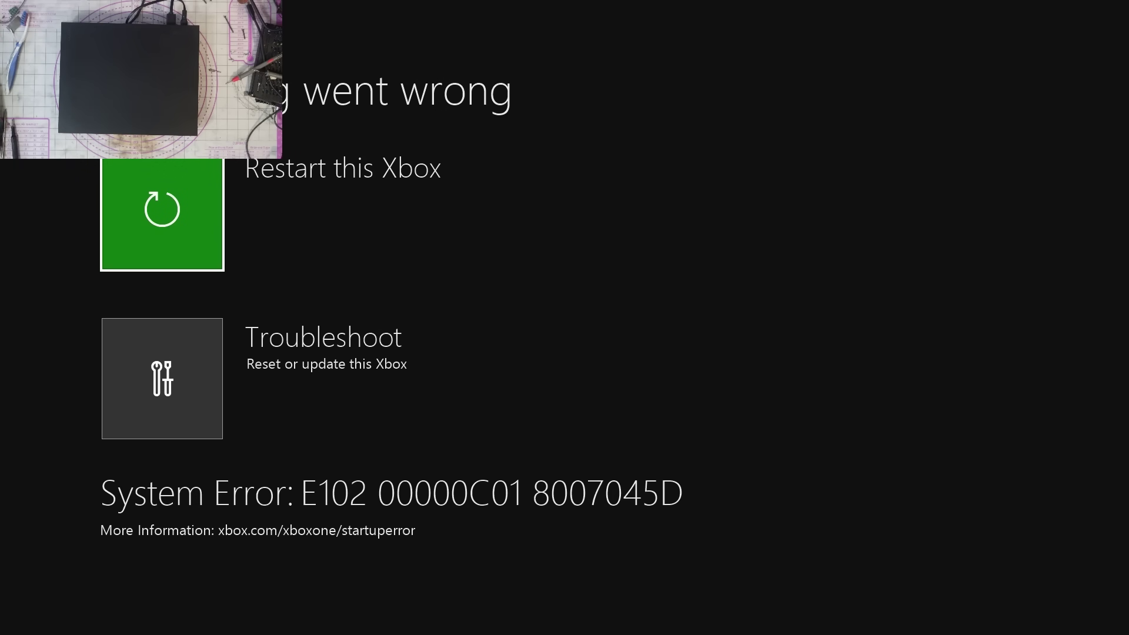
Step: Open the Xbox troubleshooting screen and review the available restart and reset options
key("Down")
key("Return")
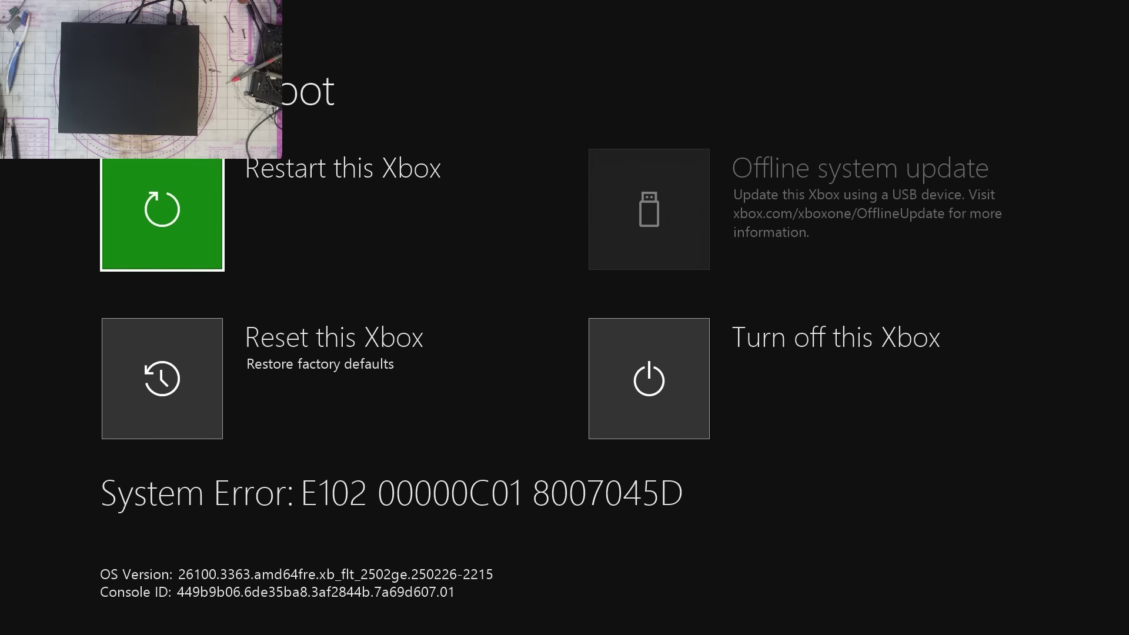
key("Down")
key("Up")
key("Down")
key("Up")
key("Down")
key("Up")
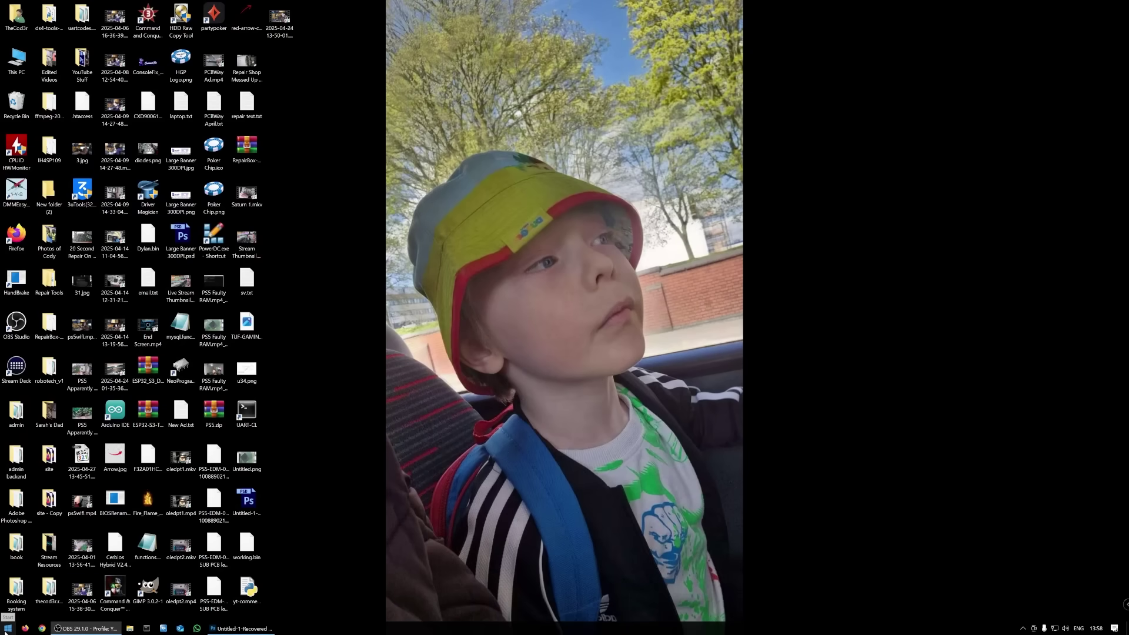
Step: Launch CrystalDiskInfo on the PC and inspect the ST1000LM035 drive's health status, power-on count and power-on hours
left_click(7, 628)
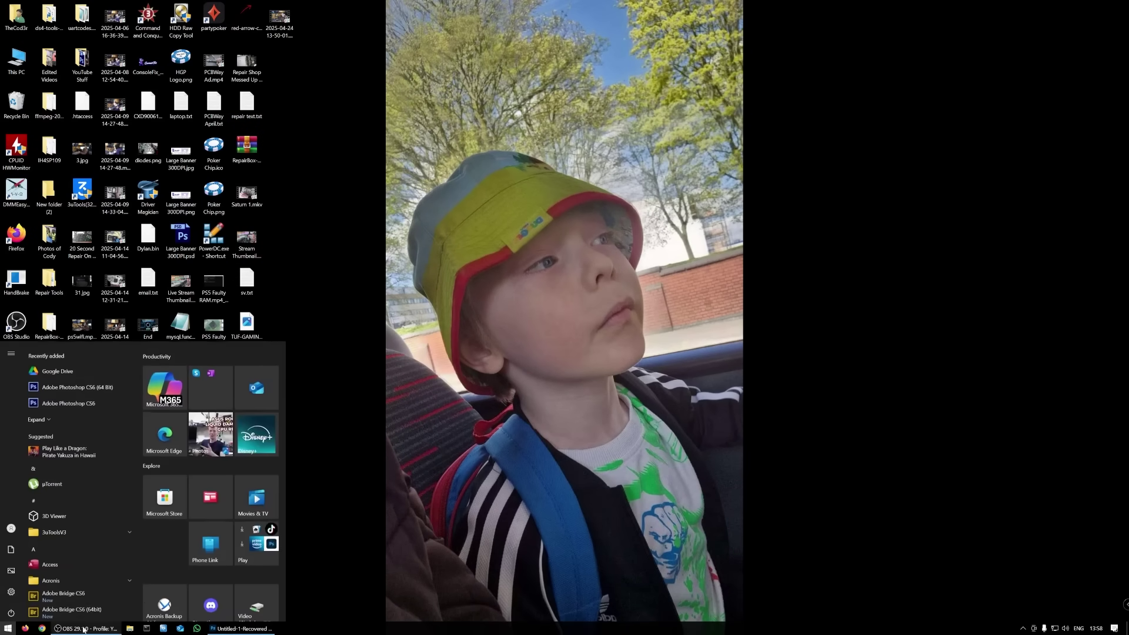
type("cry")
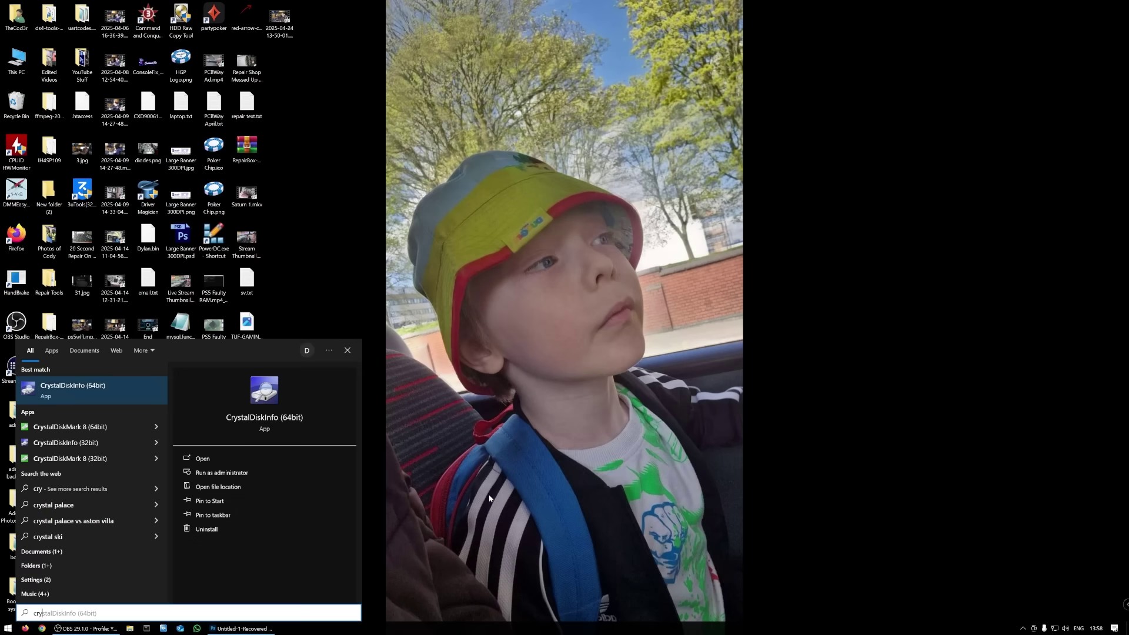
key("Return")
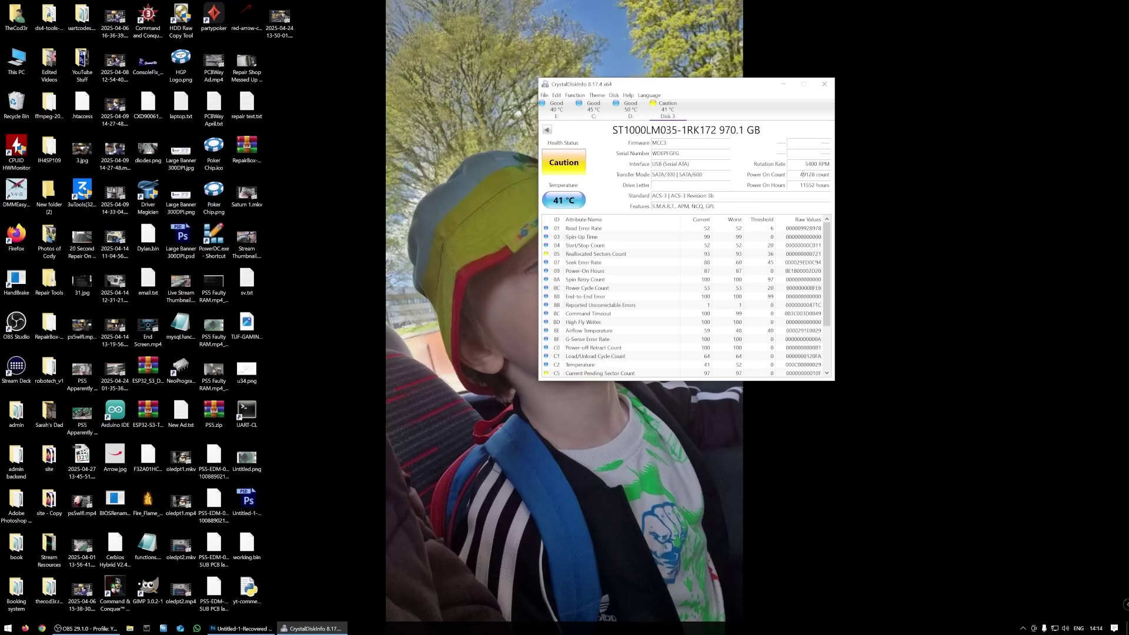
mouse_move(809, 184)
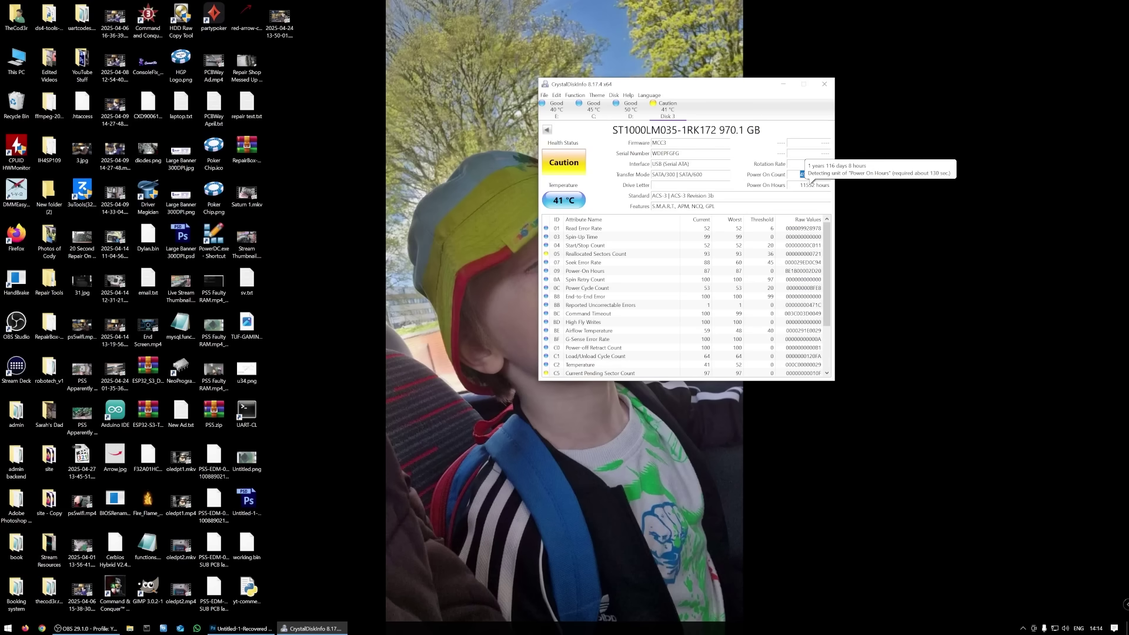
Step: Open Calculator and divide the drive's power-on count of 49128 by 365
key("super")
type("calc")
key("Return")
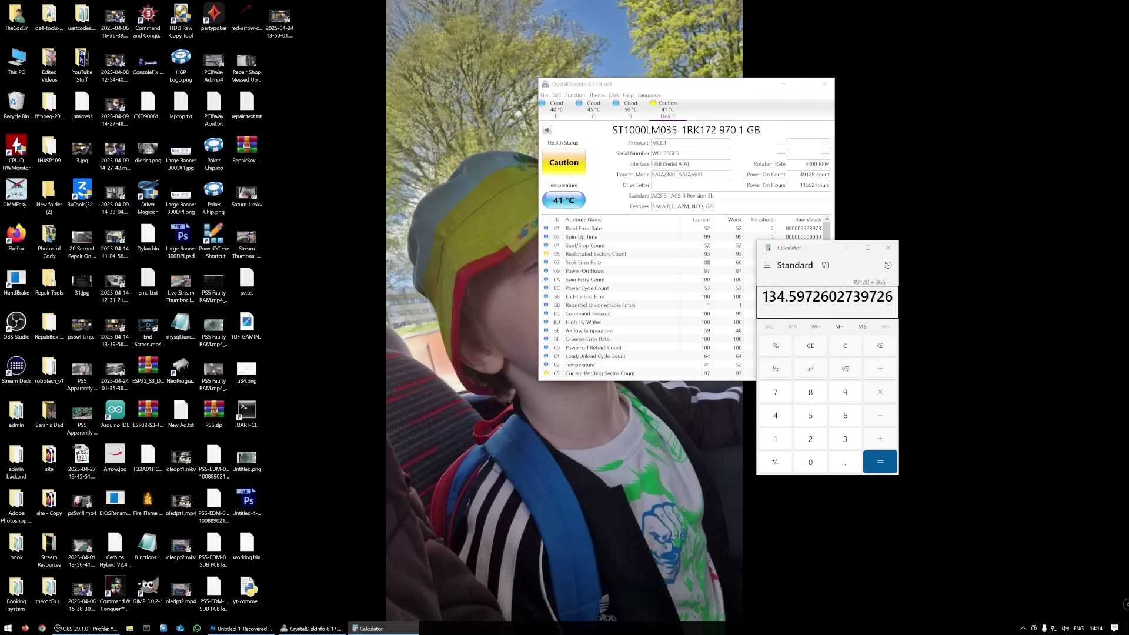
type("10")
key("Return")
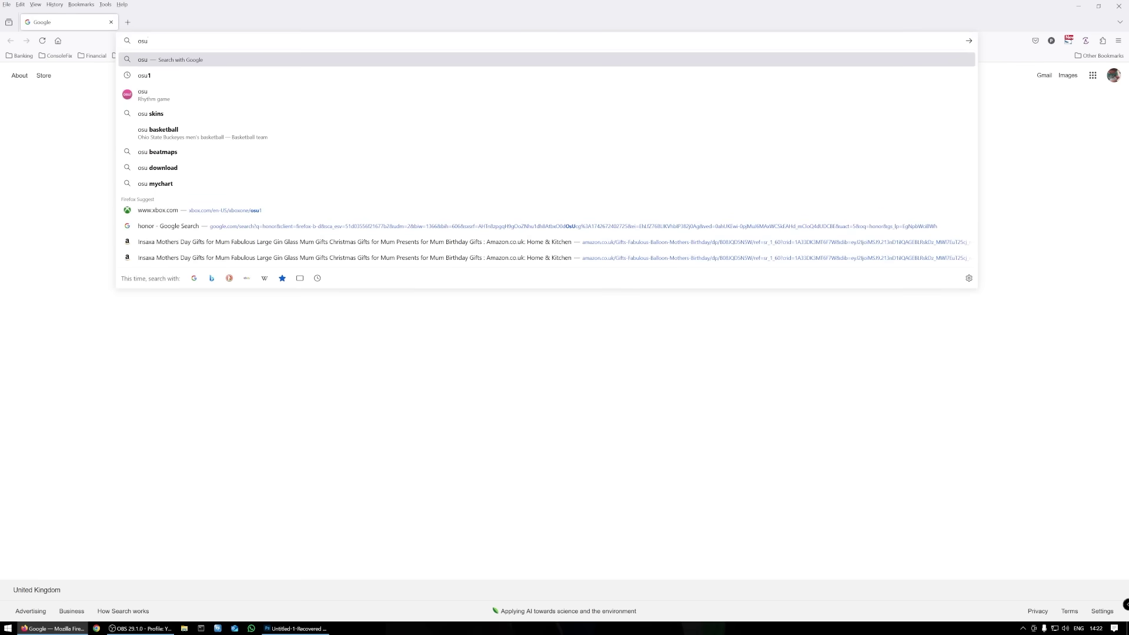
Step: Download OSU1.zip from the suggested xbox.com osu1 address in Firefox and show all downloads
left_click(274, 205)
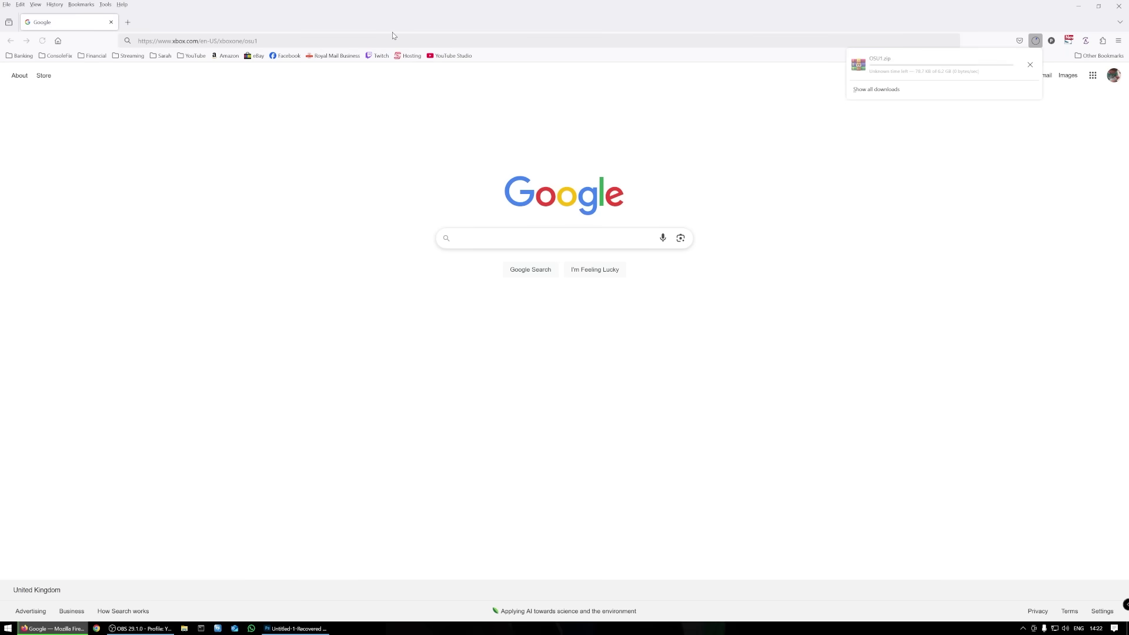
left_click(876, 88)
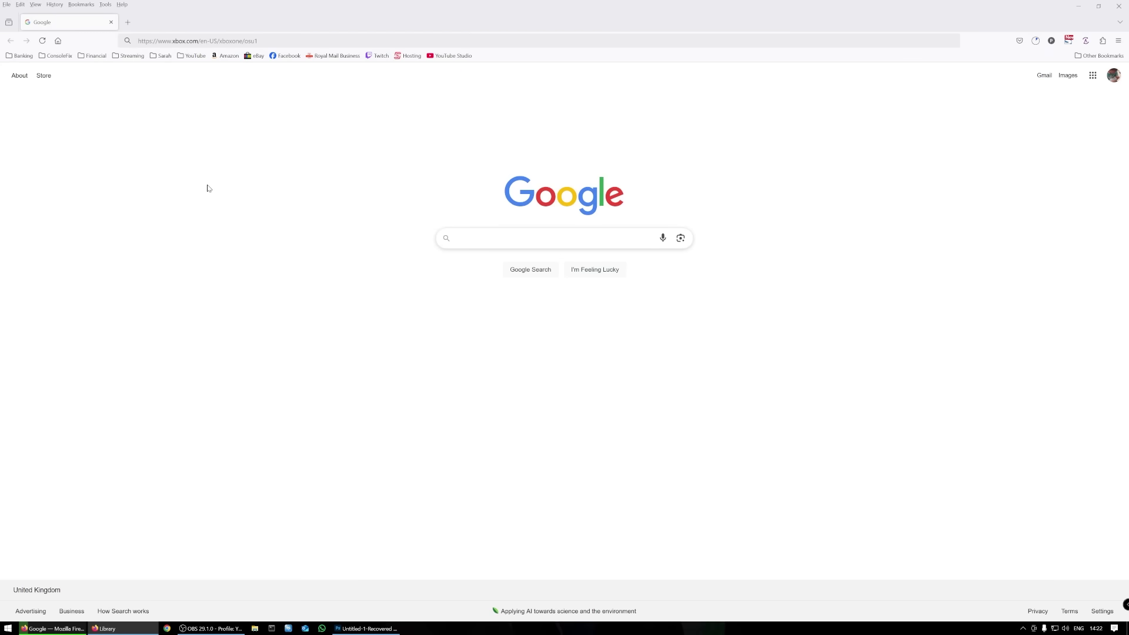
Step: Quick-format the PS4 (F:) USB drive as NTFS with an empty volume label, accepting the erasure of its data
left_click(303, 342)
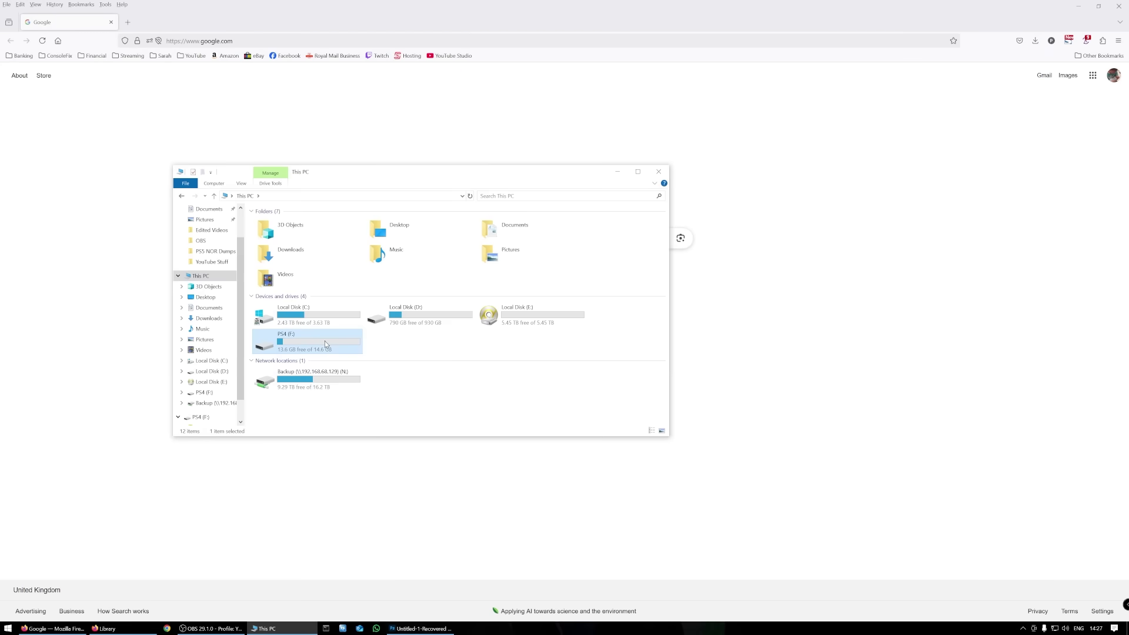
right_click(325, 341)
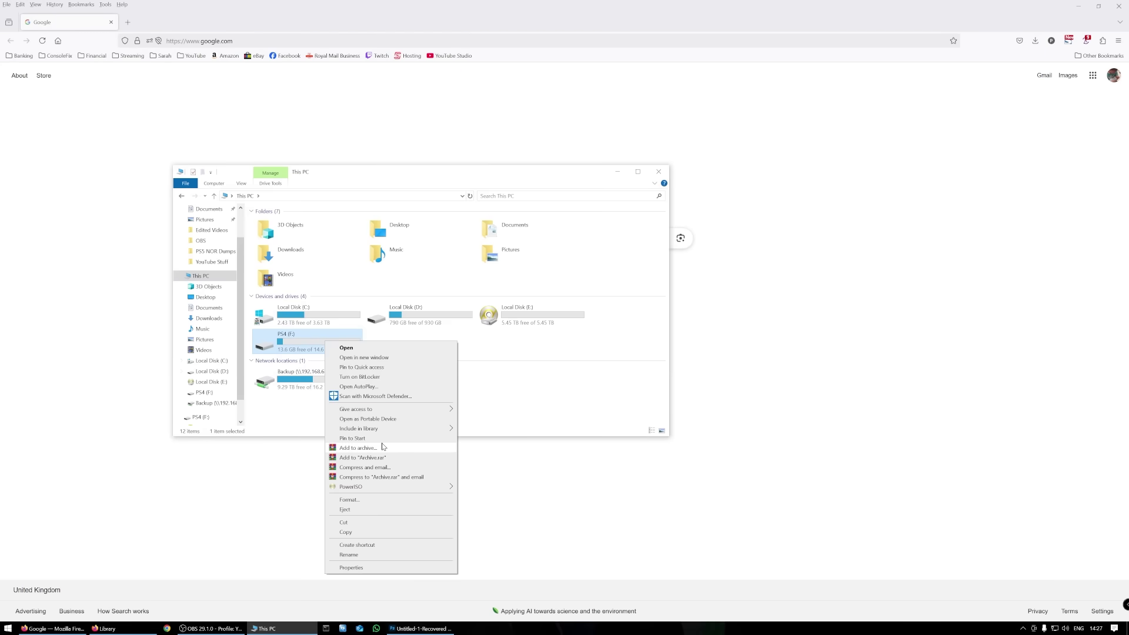
left_click(372, 500)
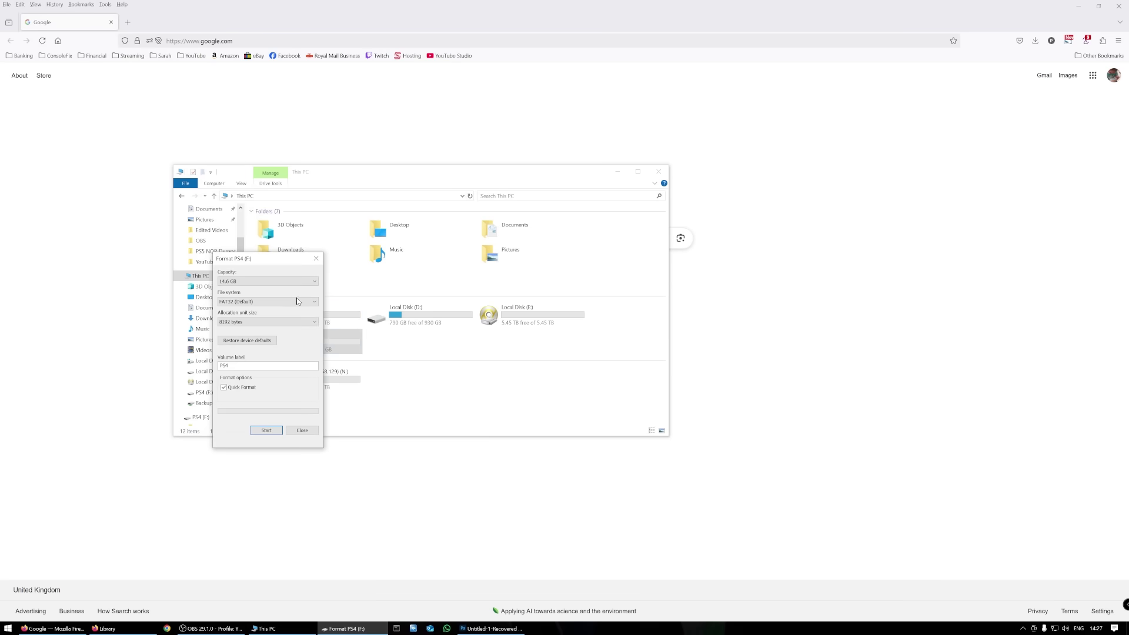
left_click(270, 301)
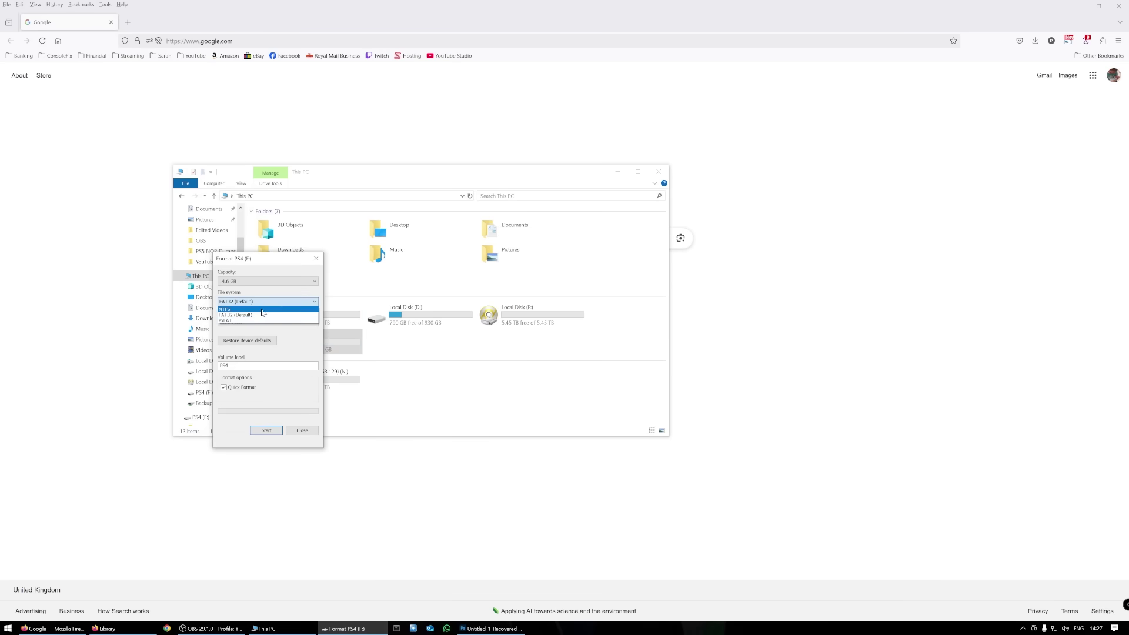
left_click(267, 315)
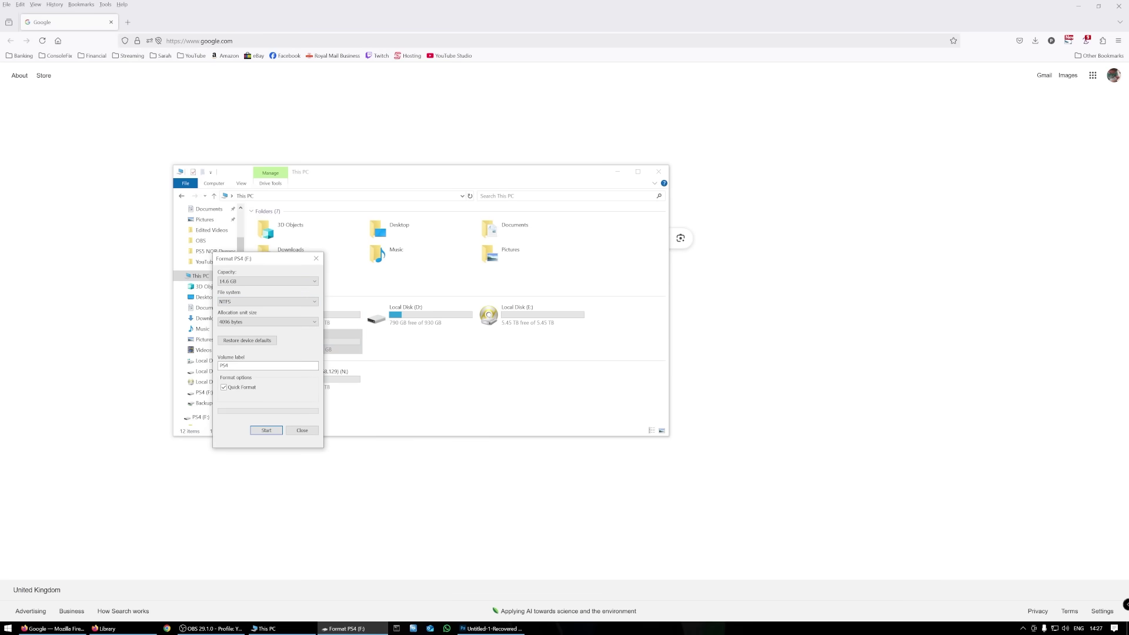
left_click(256, 432)
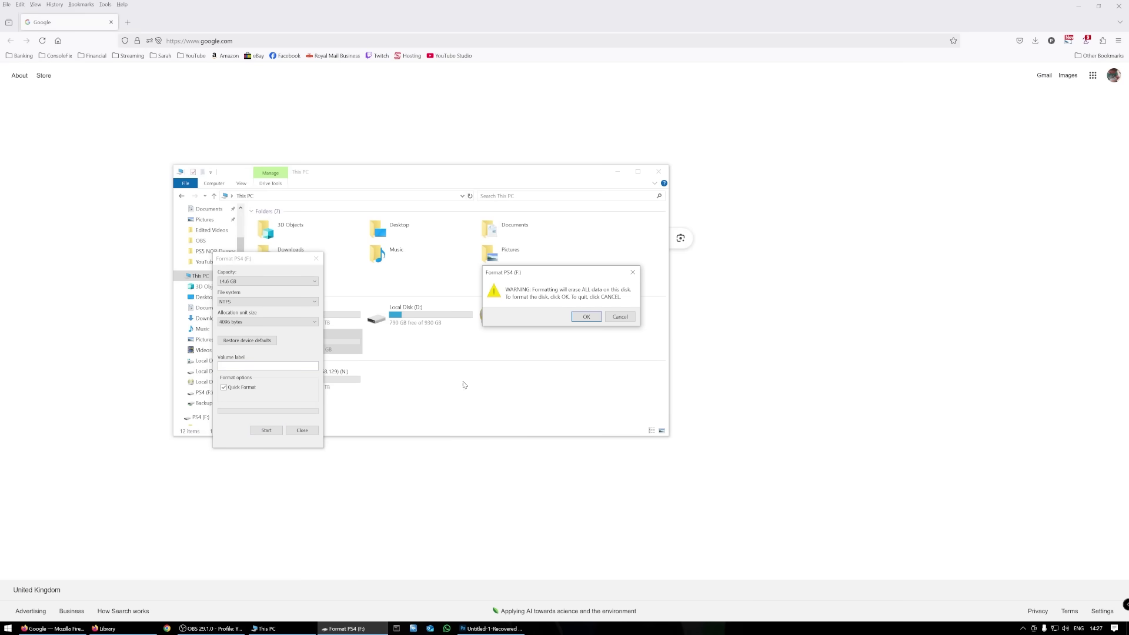
left_click(587, 316)
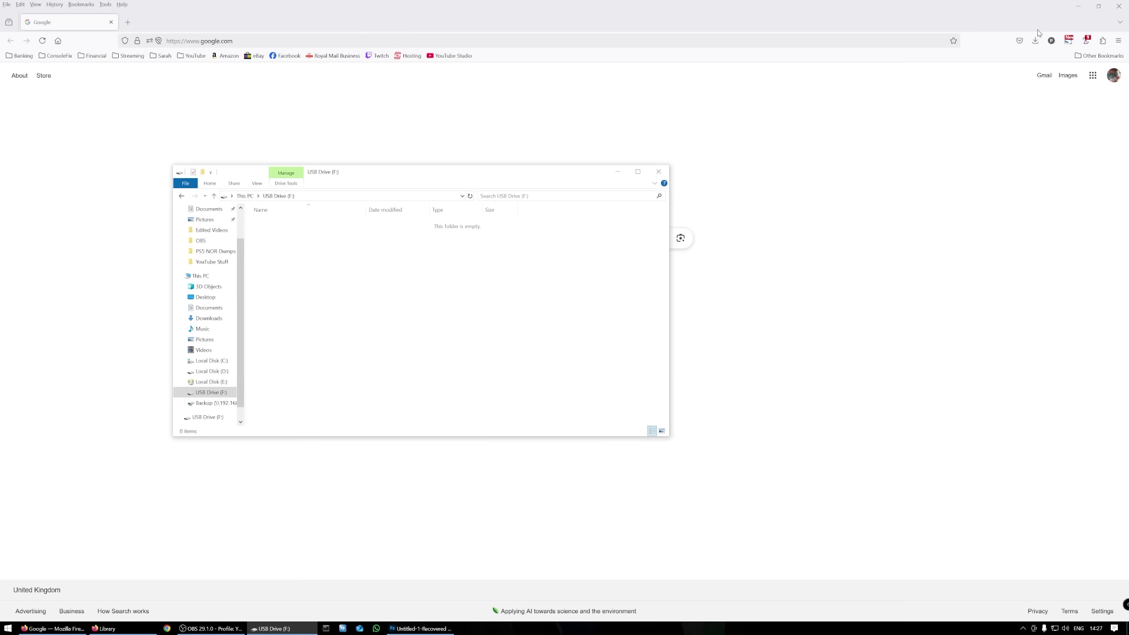
Step: Open the downloaded OSU1.zip archive to access its $SystemUpdate folder
left_click(1035, 40)
left_click(1000, 62)
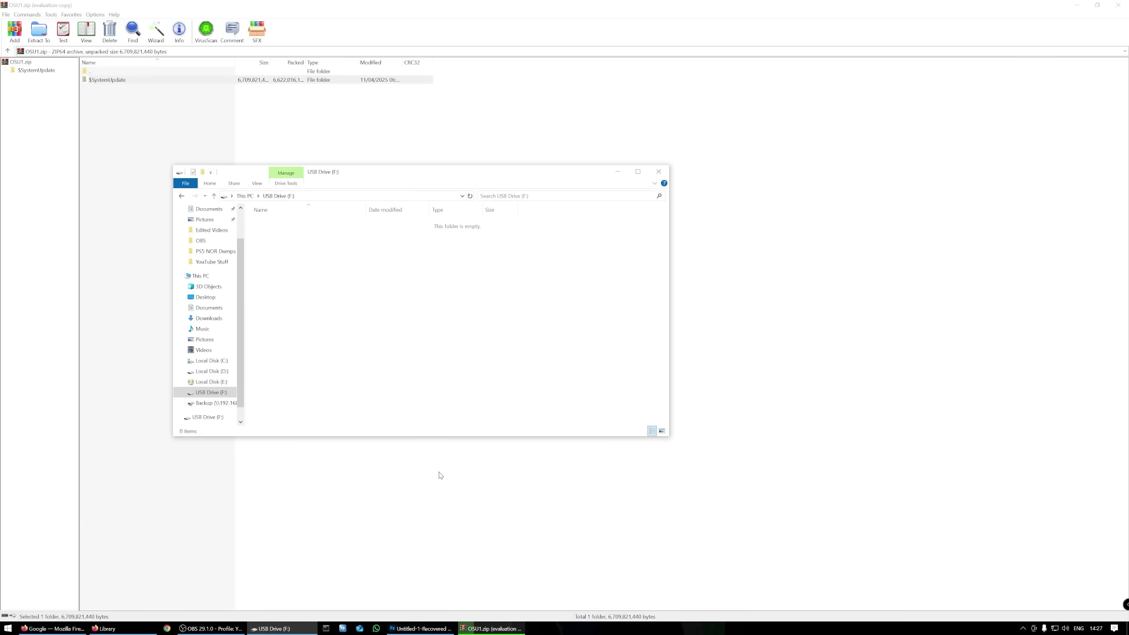
left_click(474, 627)
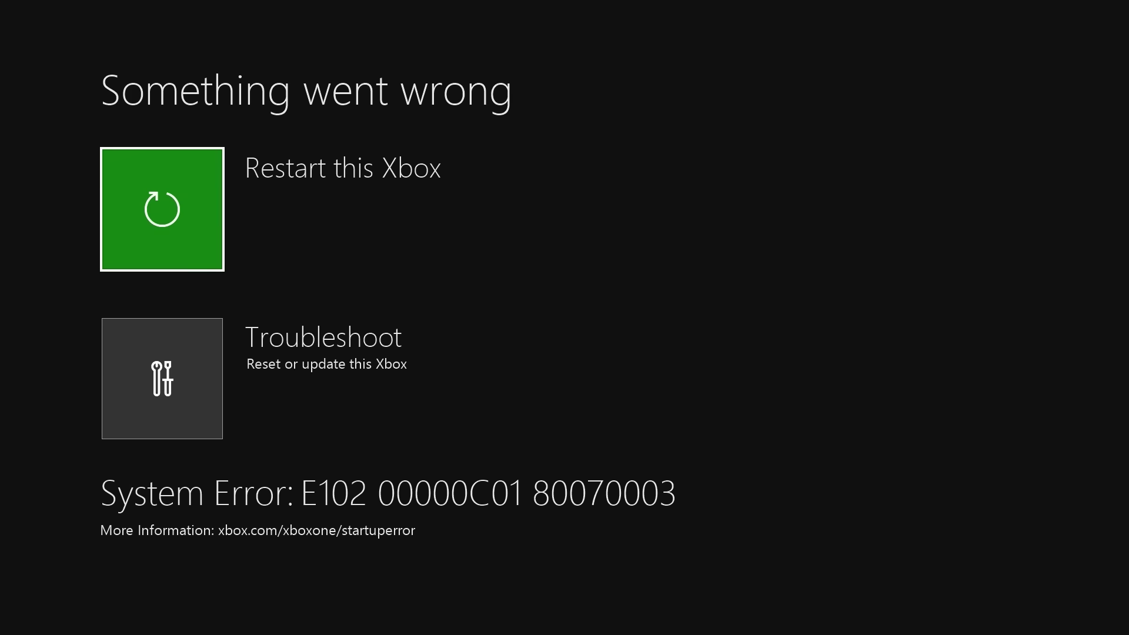
Step: Open the factory reset options through Troubleshoot on the Xbox and select Remove everything
key("Down")
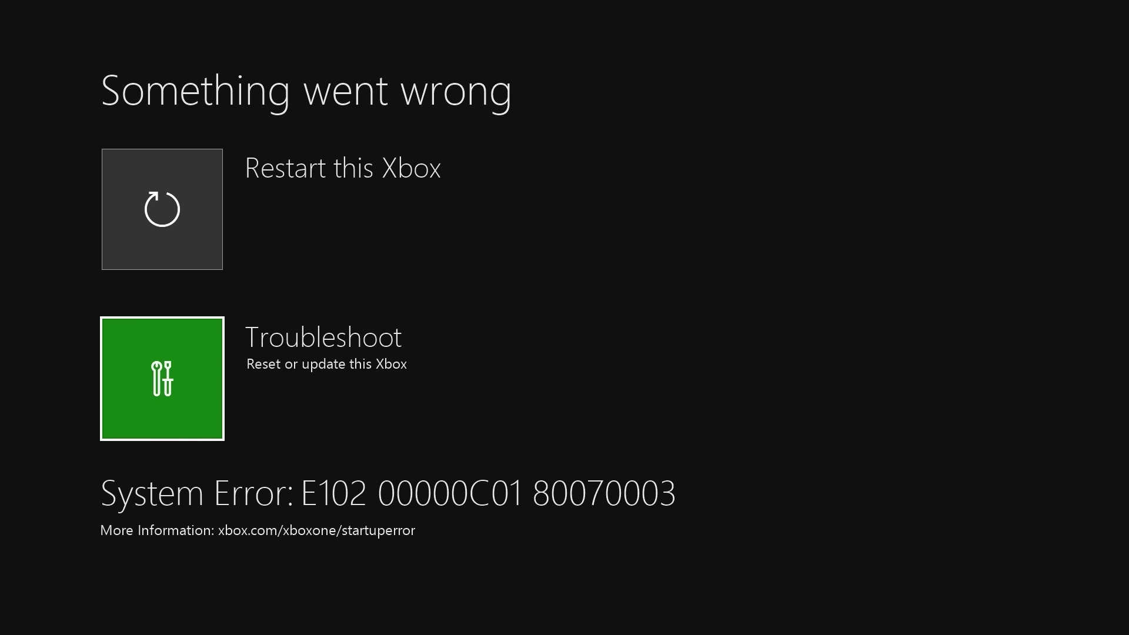
key("Return")
key("Down")
key("Return")
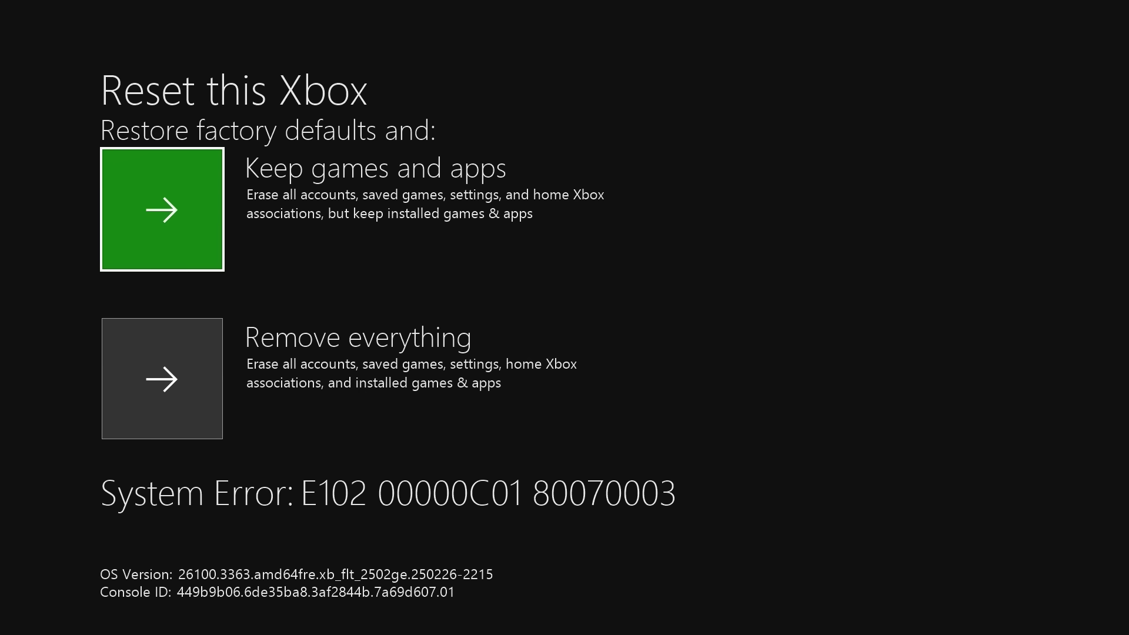
key("Down")
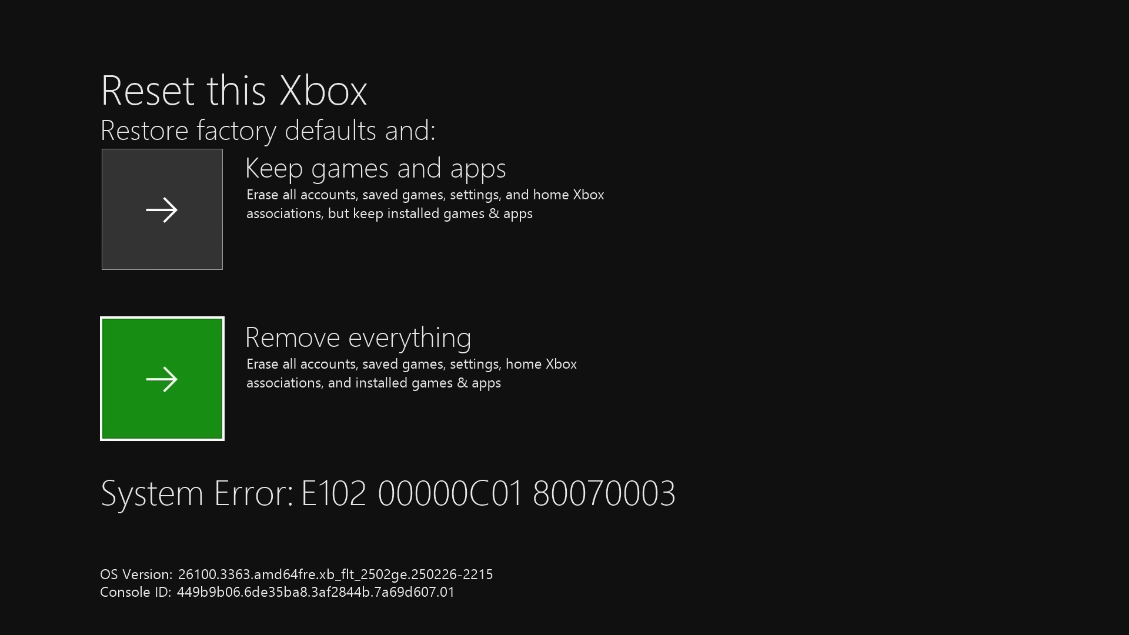